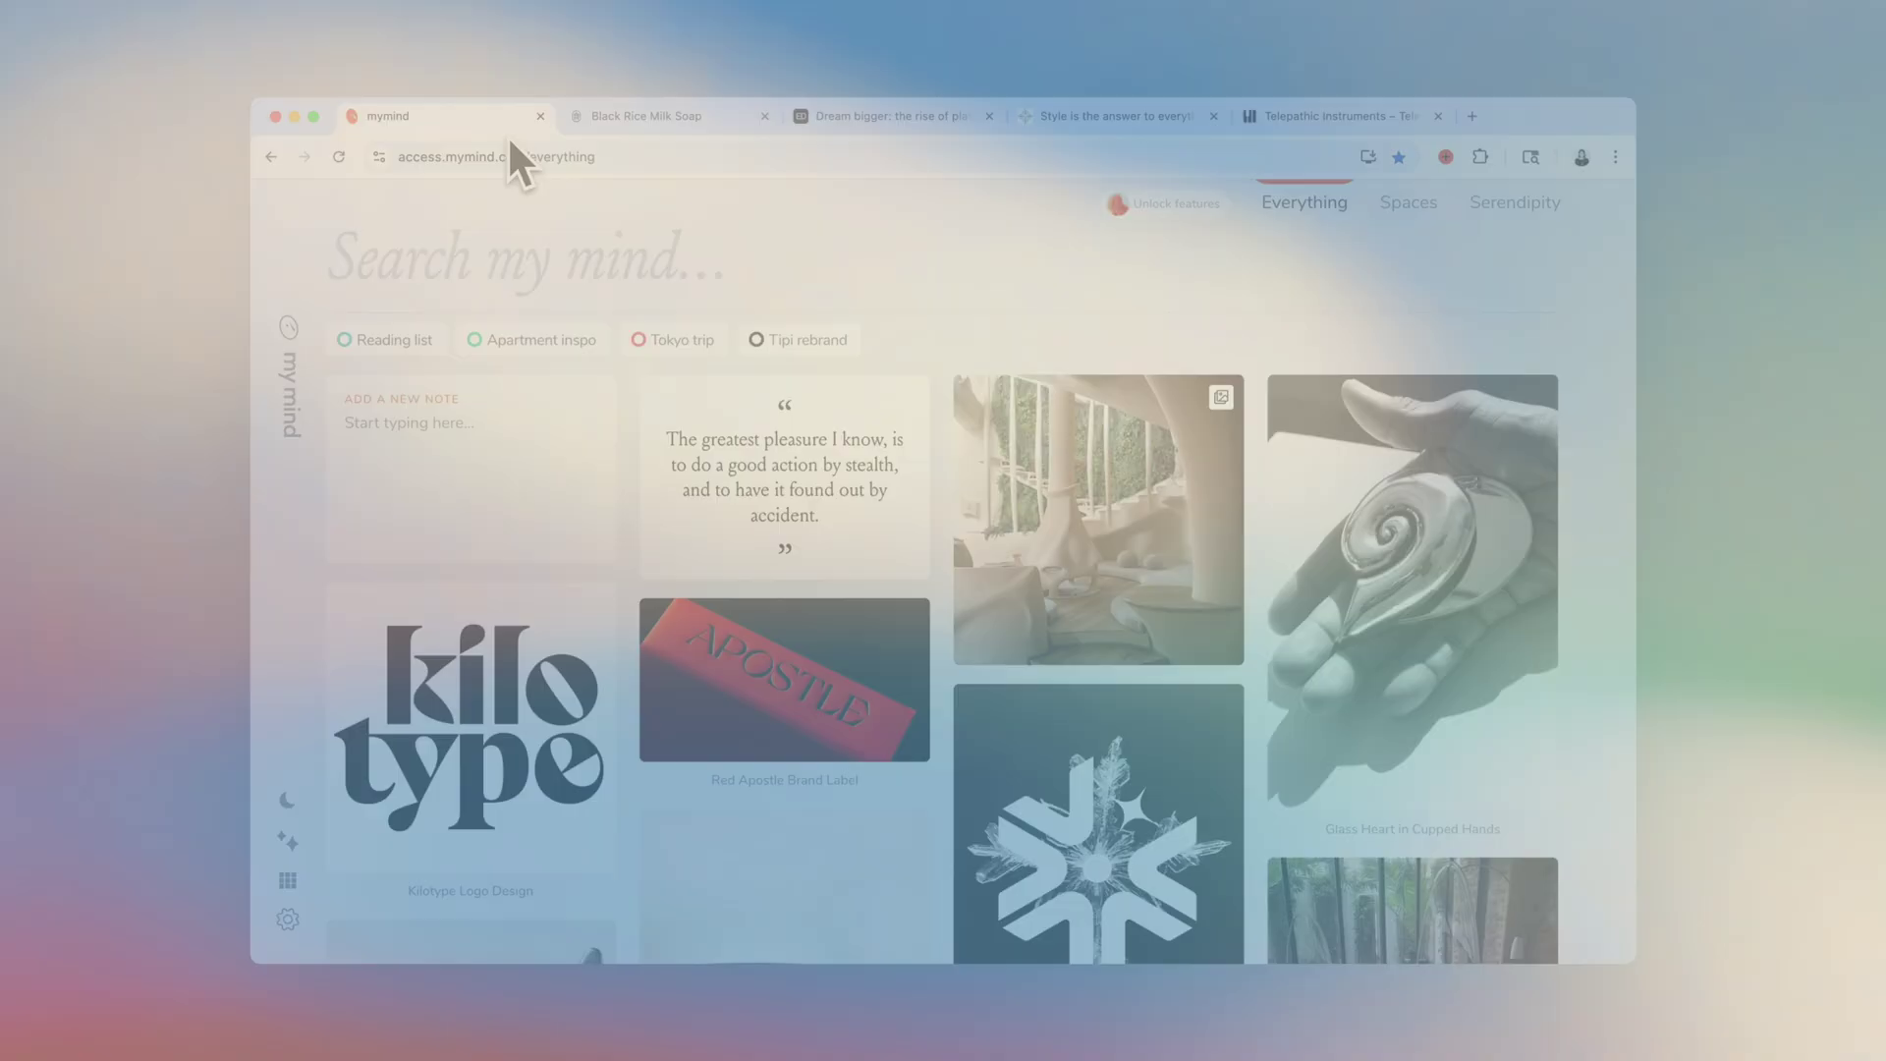
Save the Black Rice Milk Soap page and the Elle Decoration platform bed photo to mymind.
{"action": "left_click", "coordinate": [662, 119]}
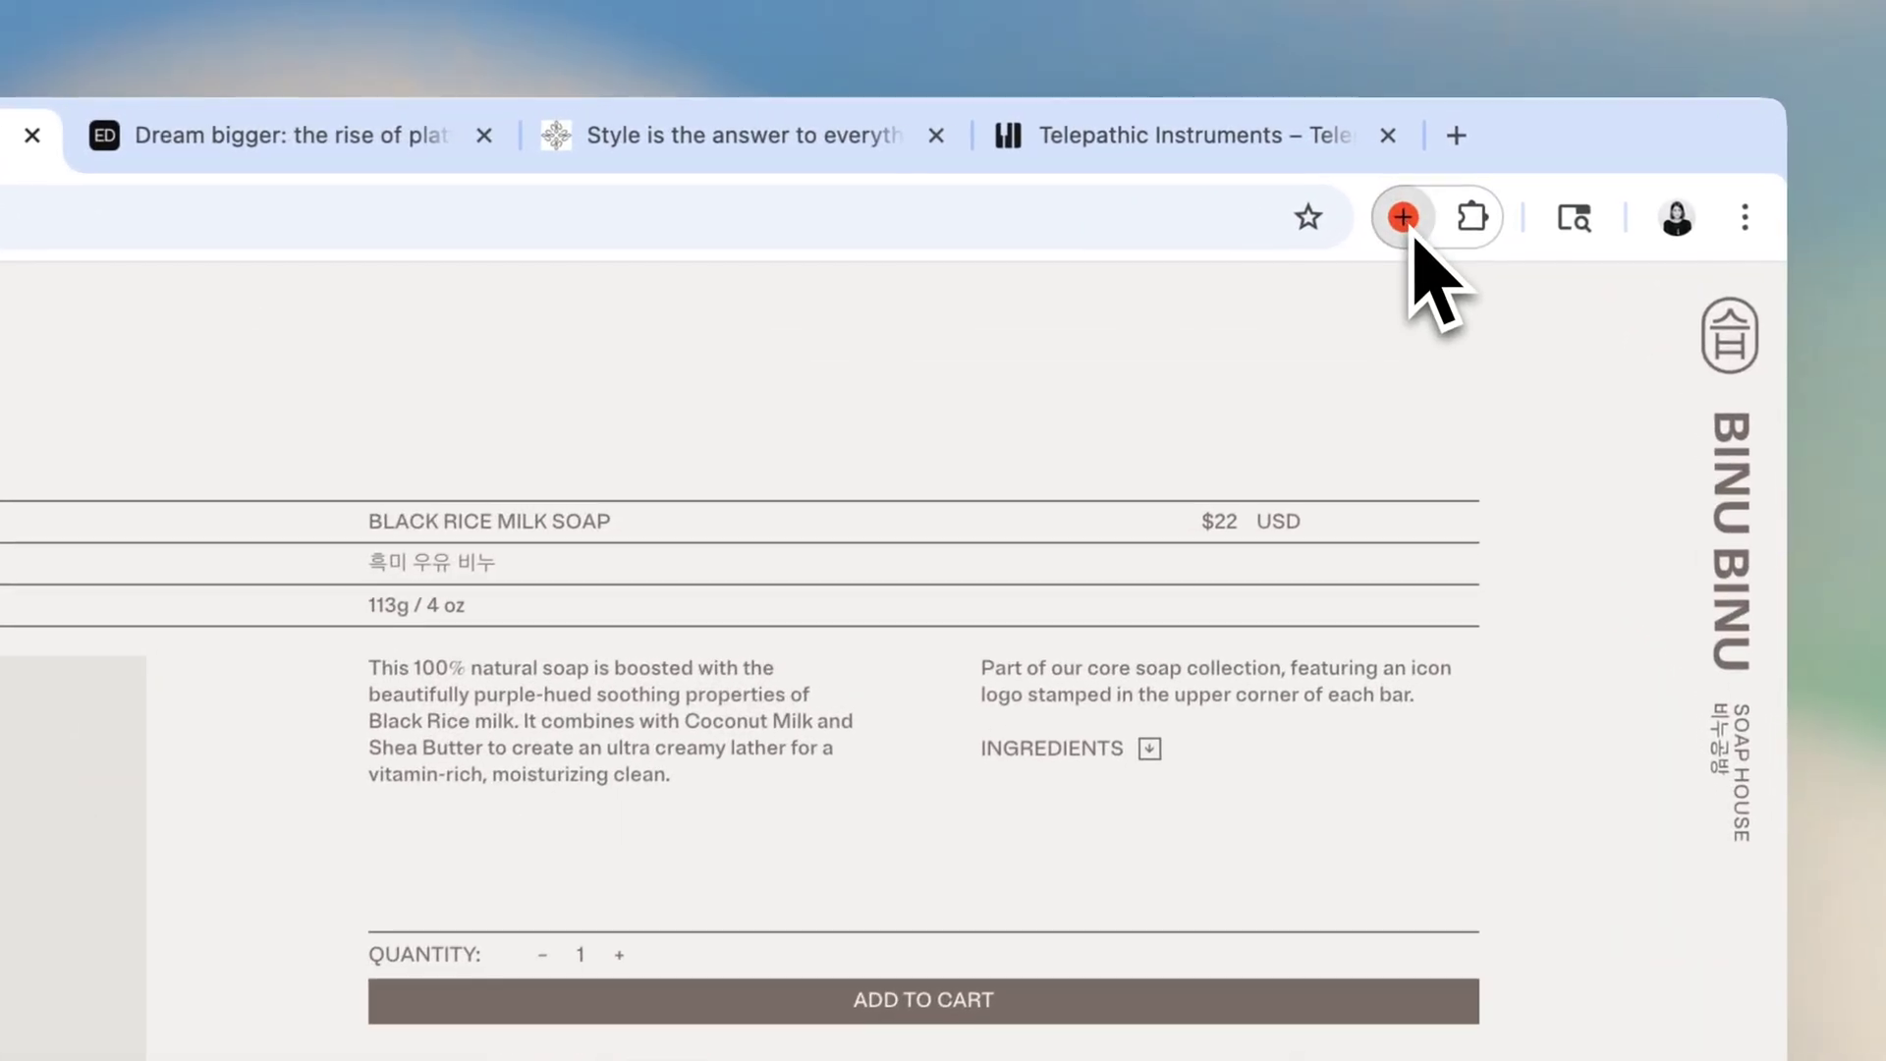
{"action": "left_click", "coordinate": [1444, 156]}
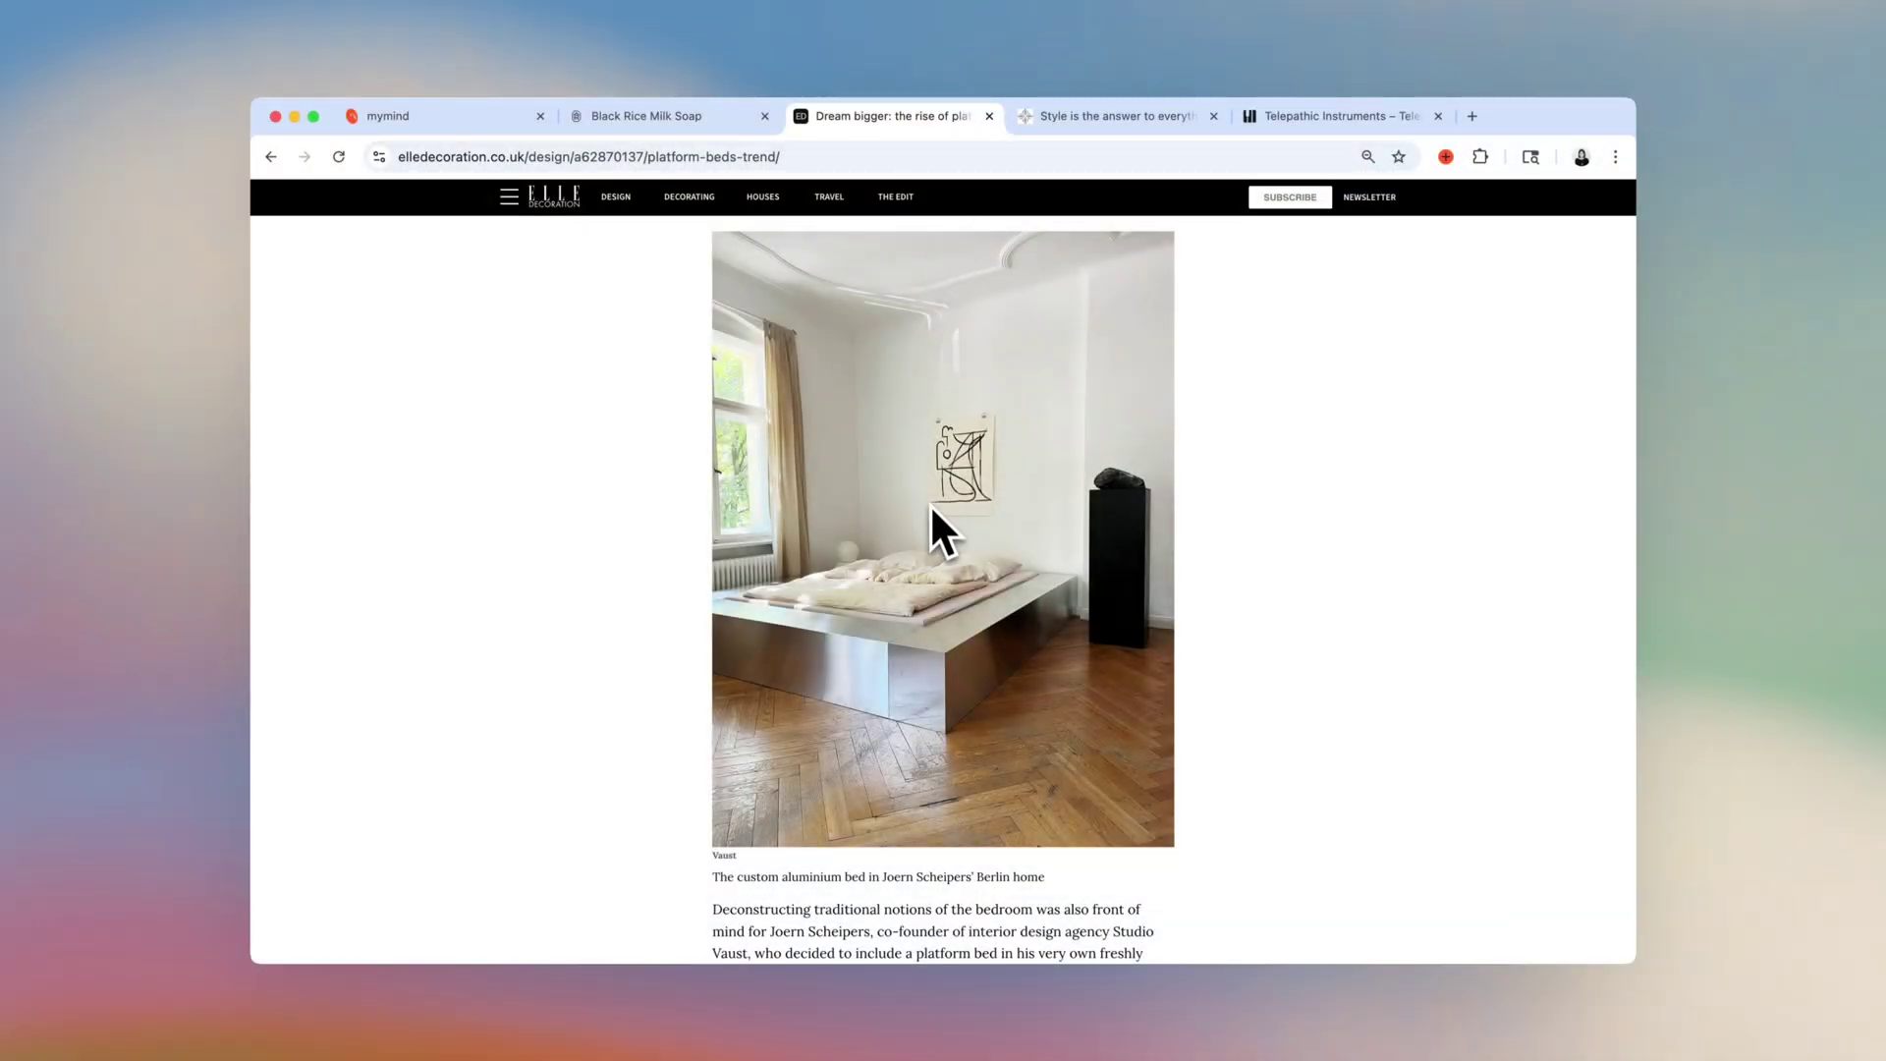
{"action": "right_click", "coordinate": [930, 503]}
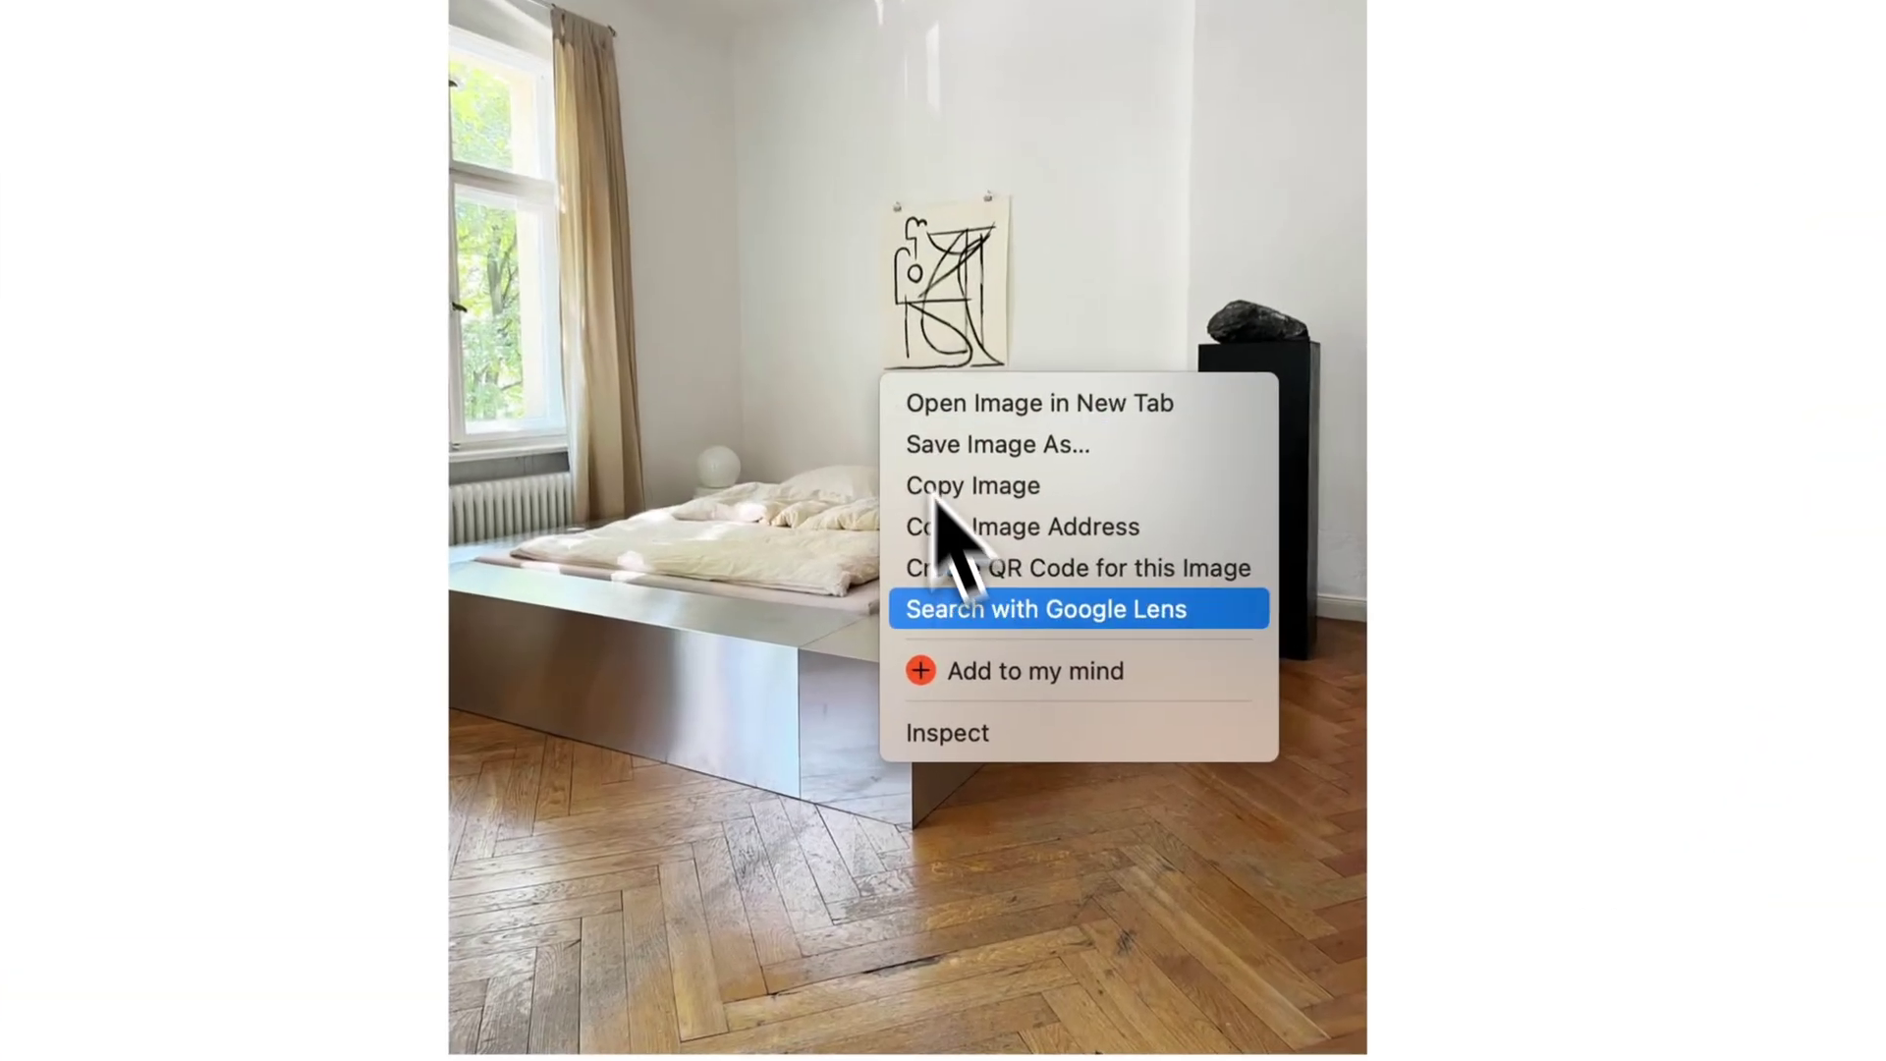
{"action": "left_click", "coordinate": [1000, 693]}
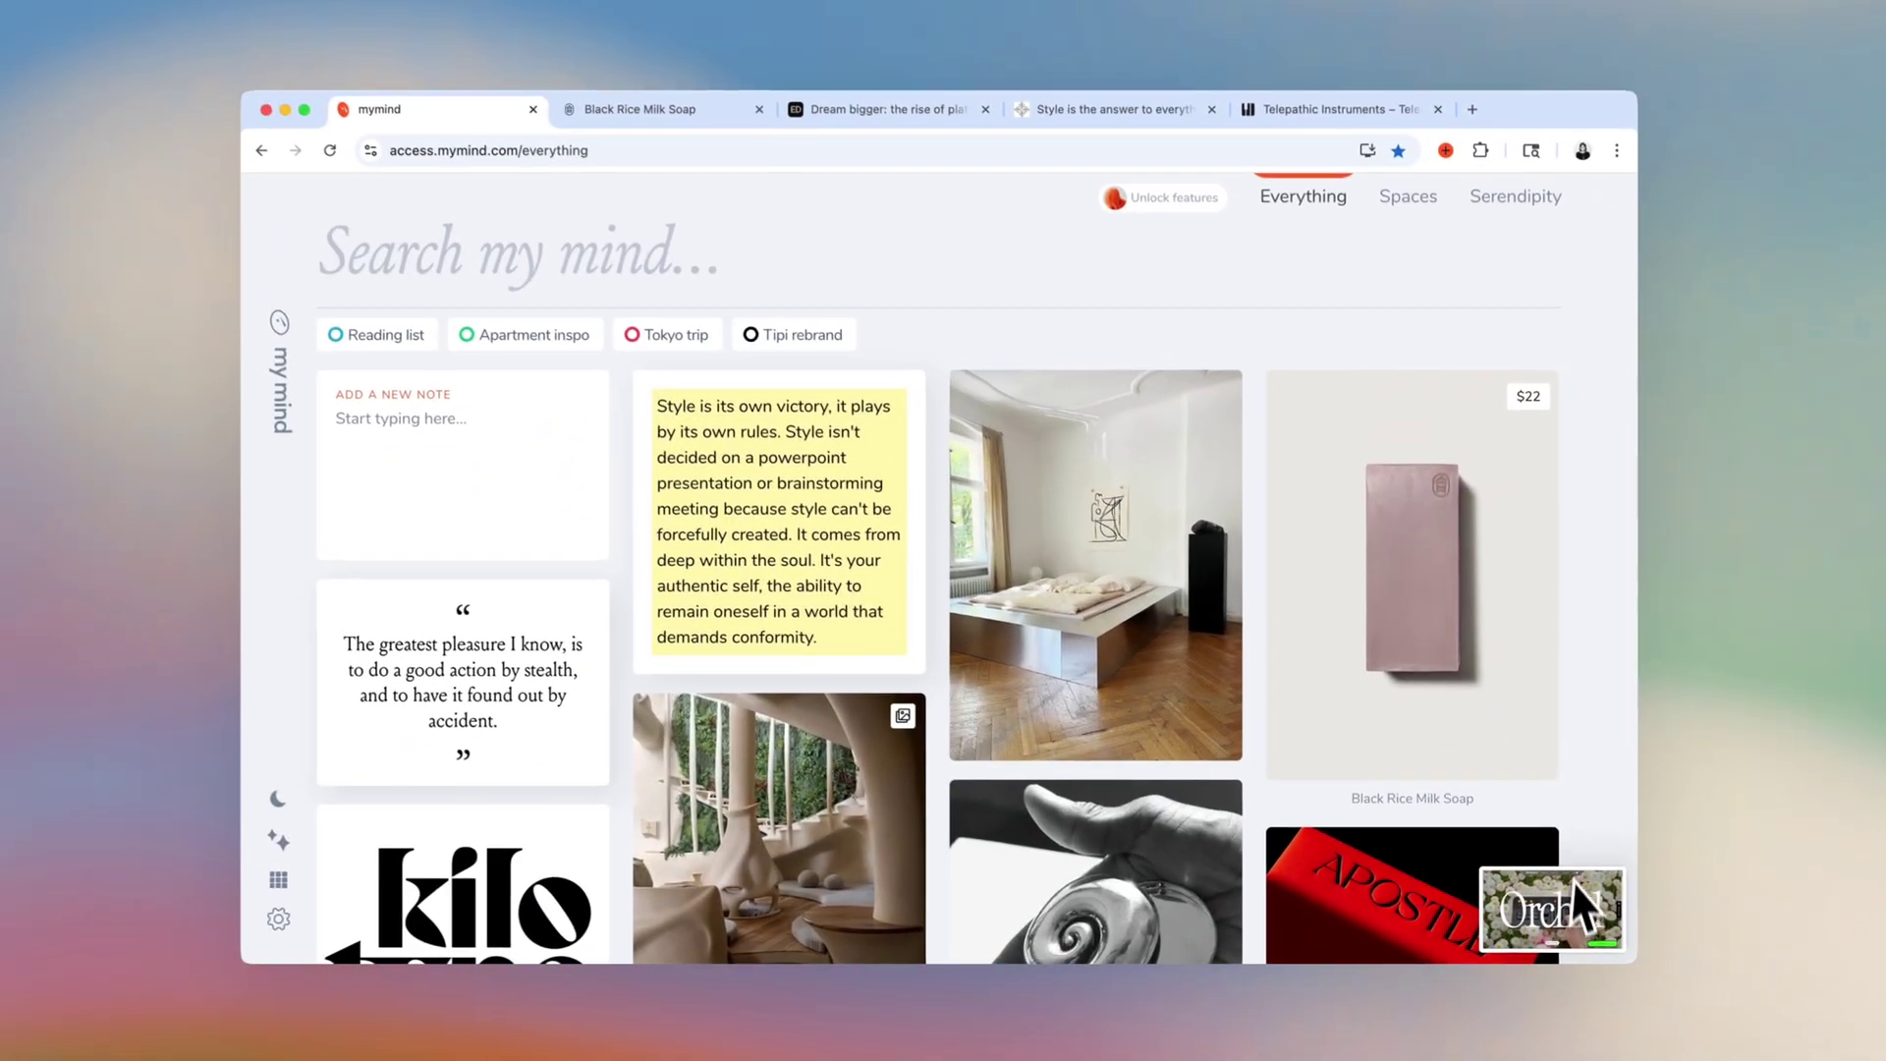
Drag the Orchid synthesizer site thumbnail onto the mymind grid to save it.
{"action": "left_click_drag", "start_coordinate": [1533, 884], "coordinate": [1187, 802]}
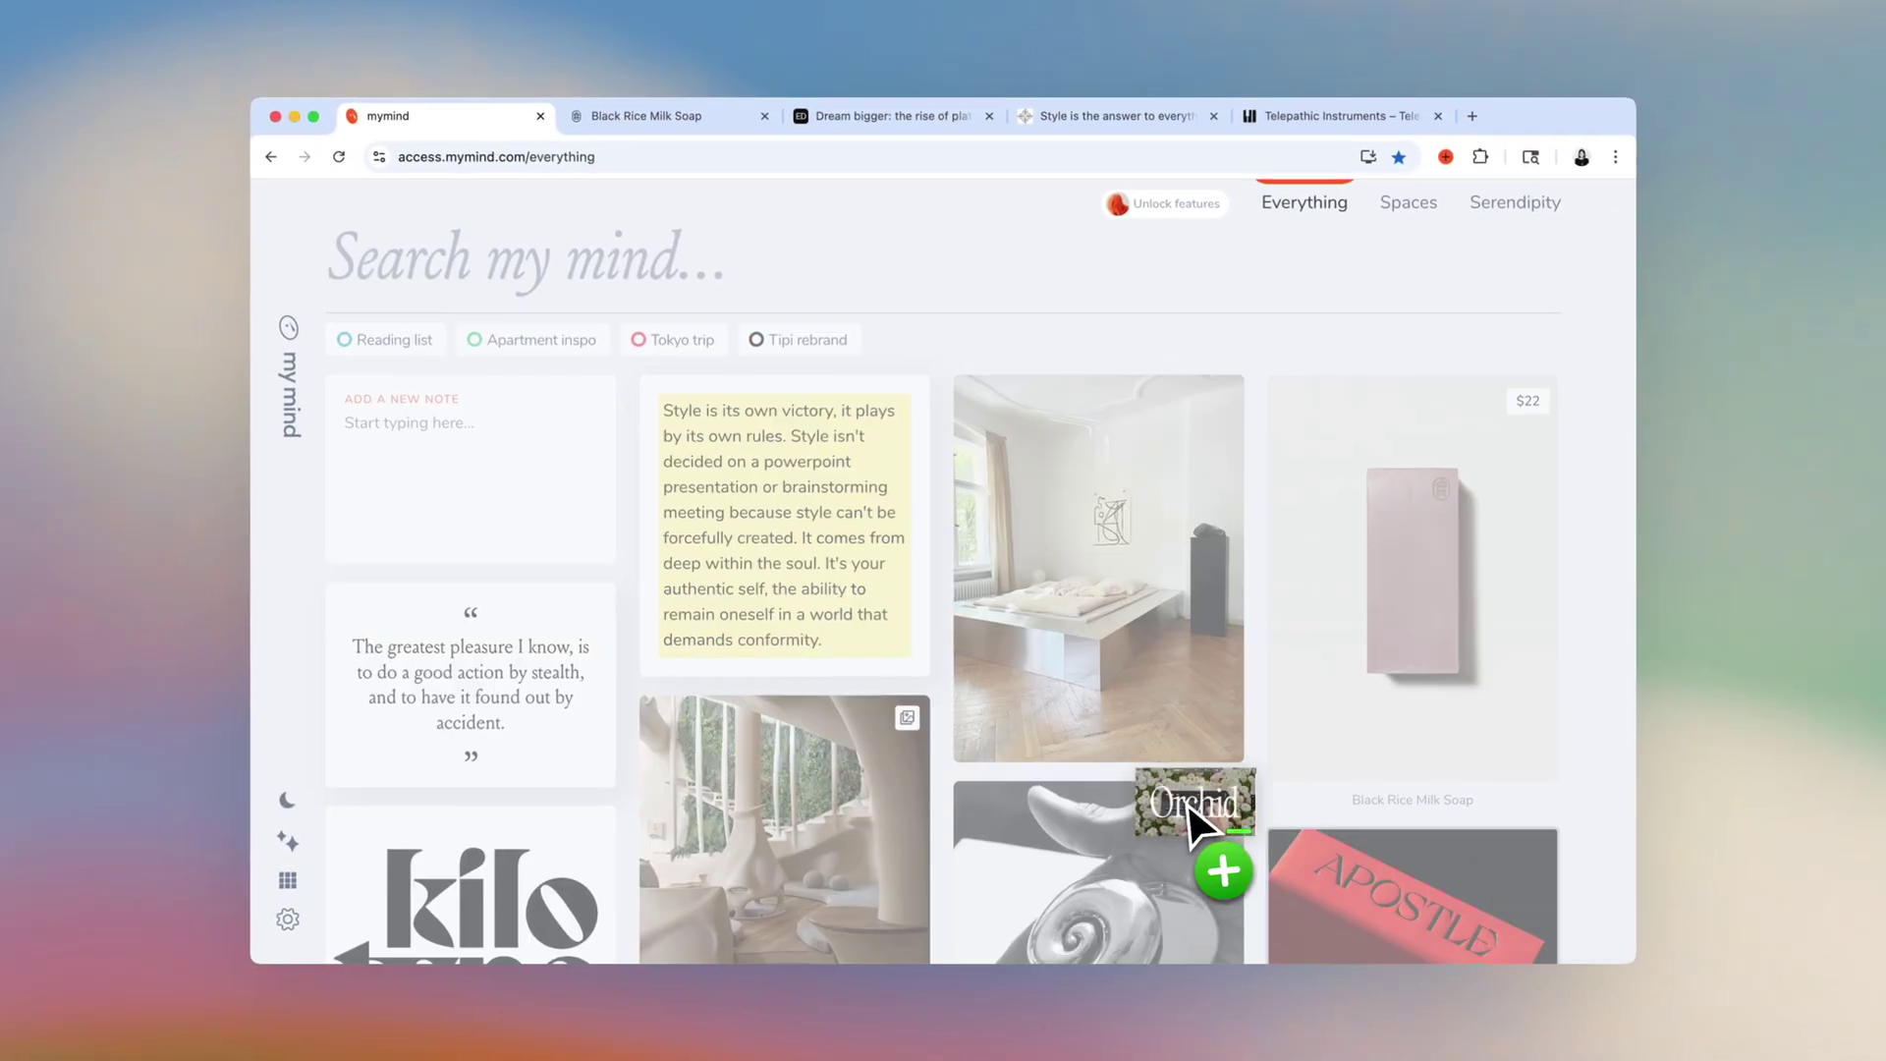
{"action": "left_click_drag", "start_coordinate": [916, 619], "coordinate": [916, 634]}
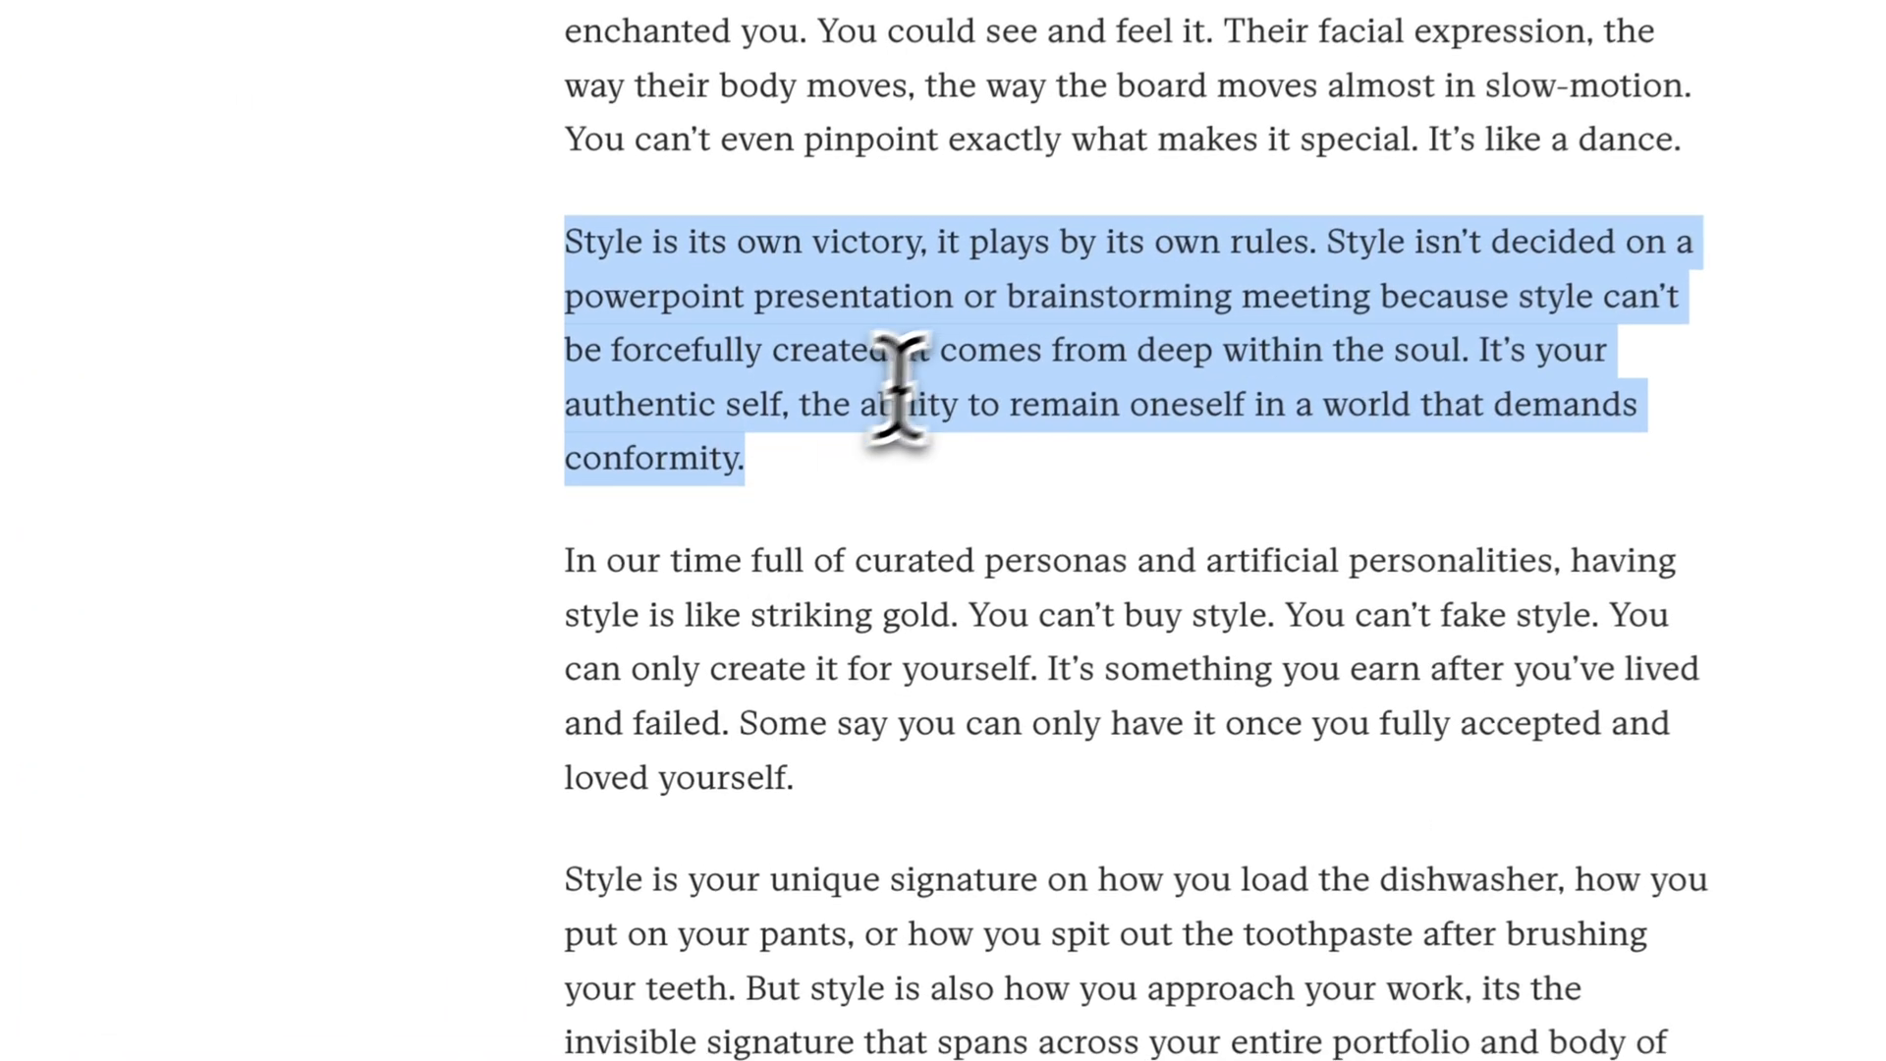
Add the highlighted "Style is its own victory" paragraph to mymind from the context menu.
{"action": "right_click", "coordinate": [951, 377]}
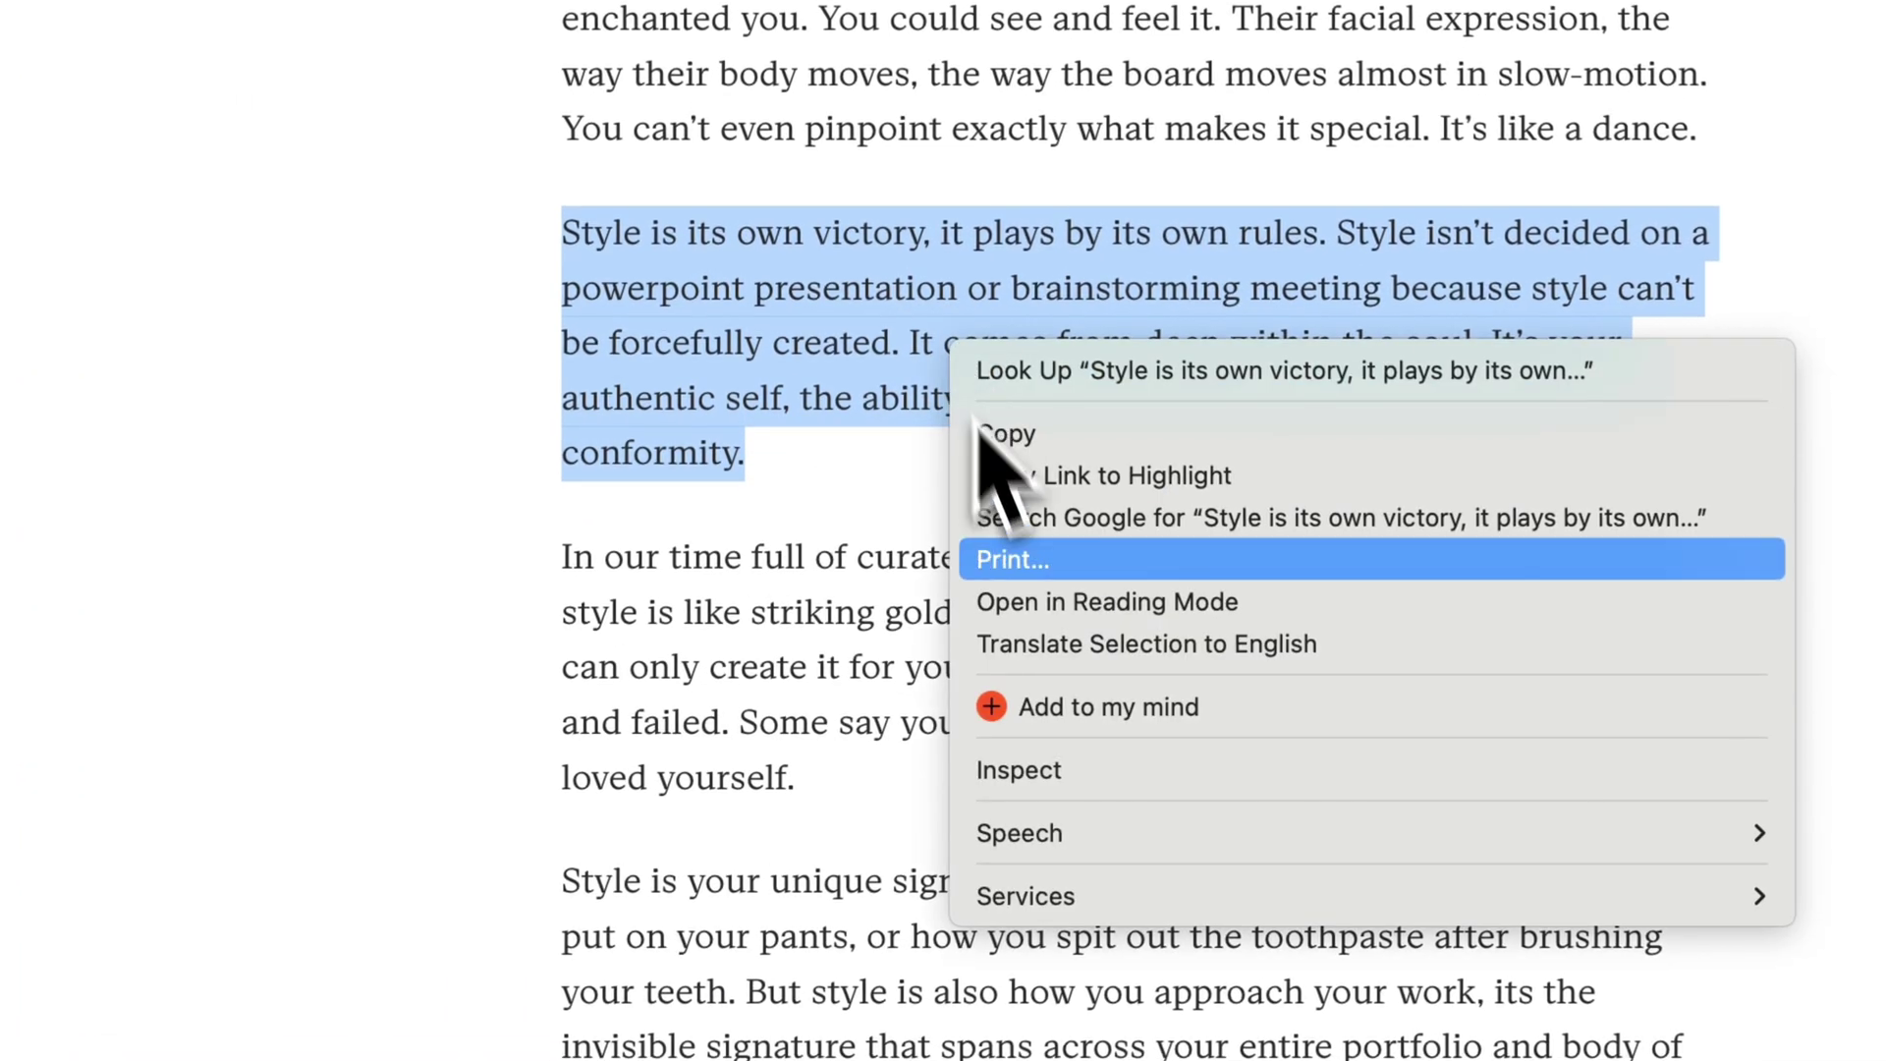
{"action": "left_click", "coordinate": [1042, 718]}
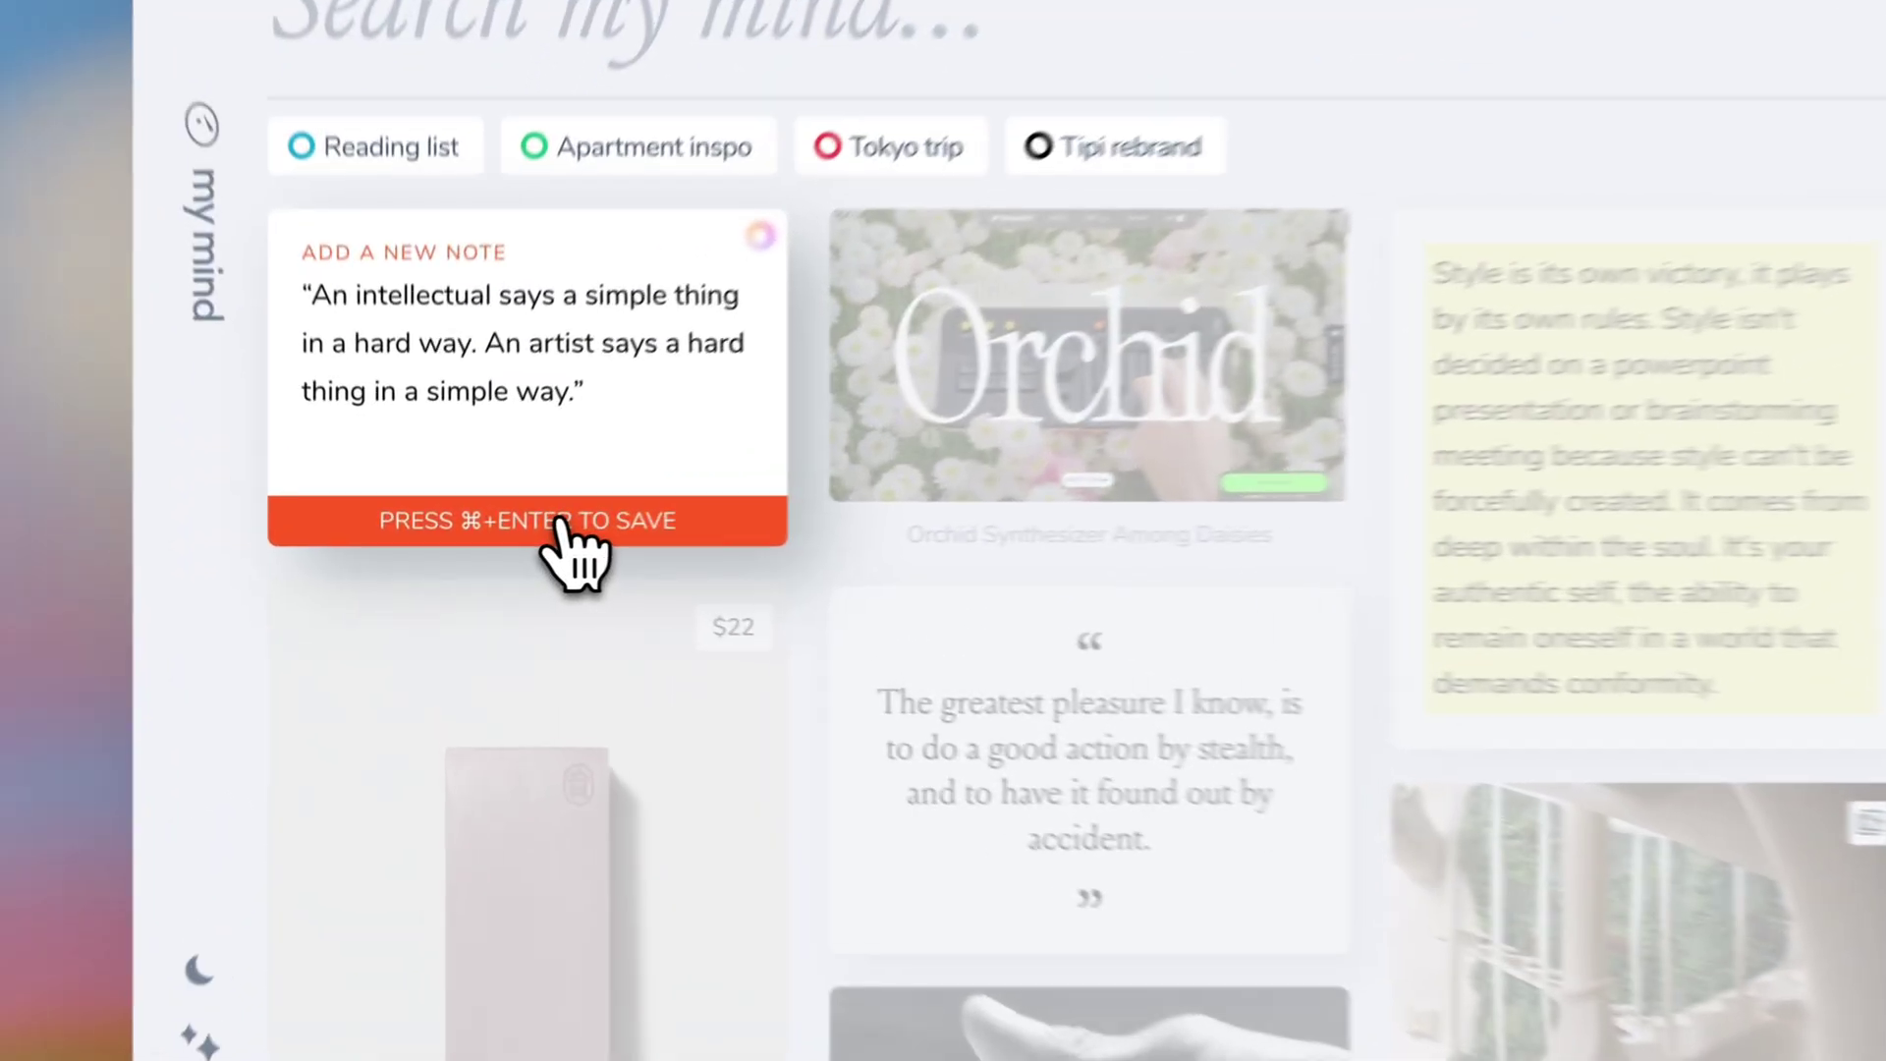
Save the intellectual quote note, then paste the Super Cedar and 1000 Design Classics links.
{"action": "left_click", "coordinate": [505, 555]}
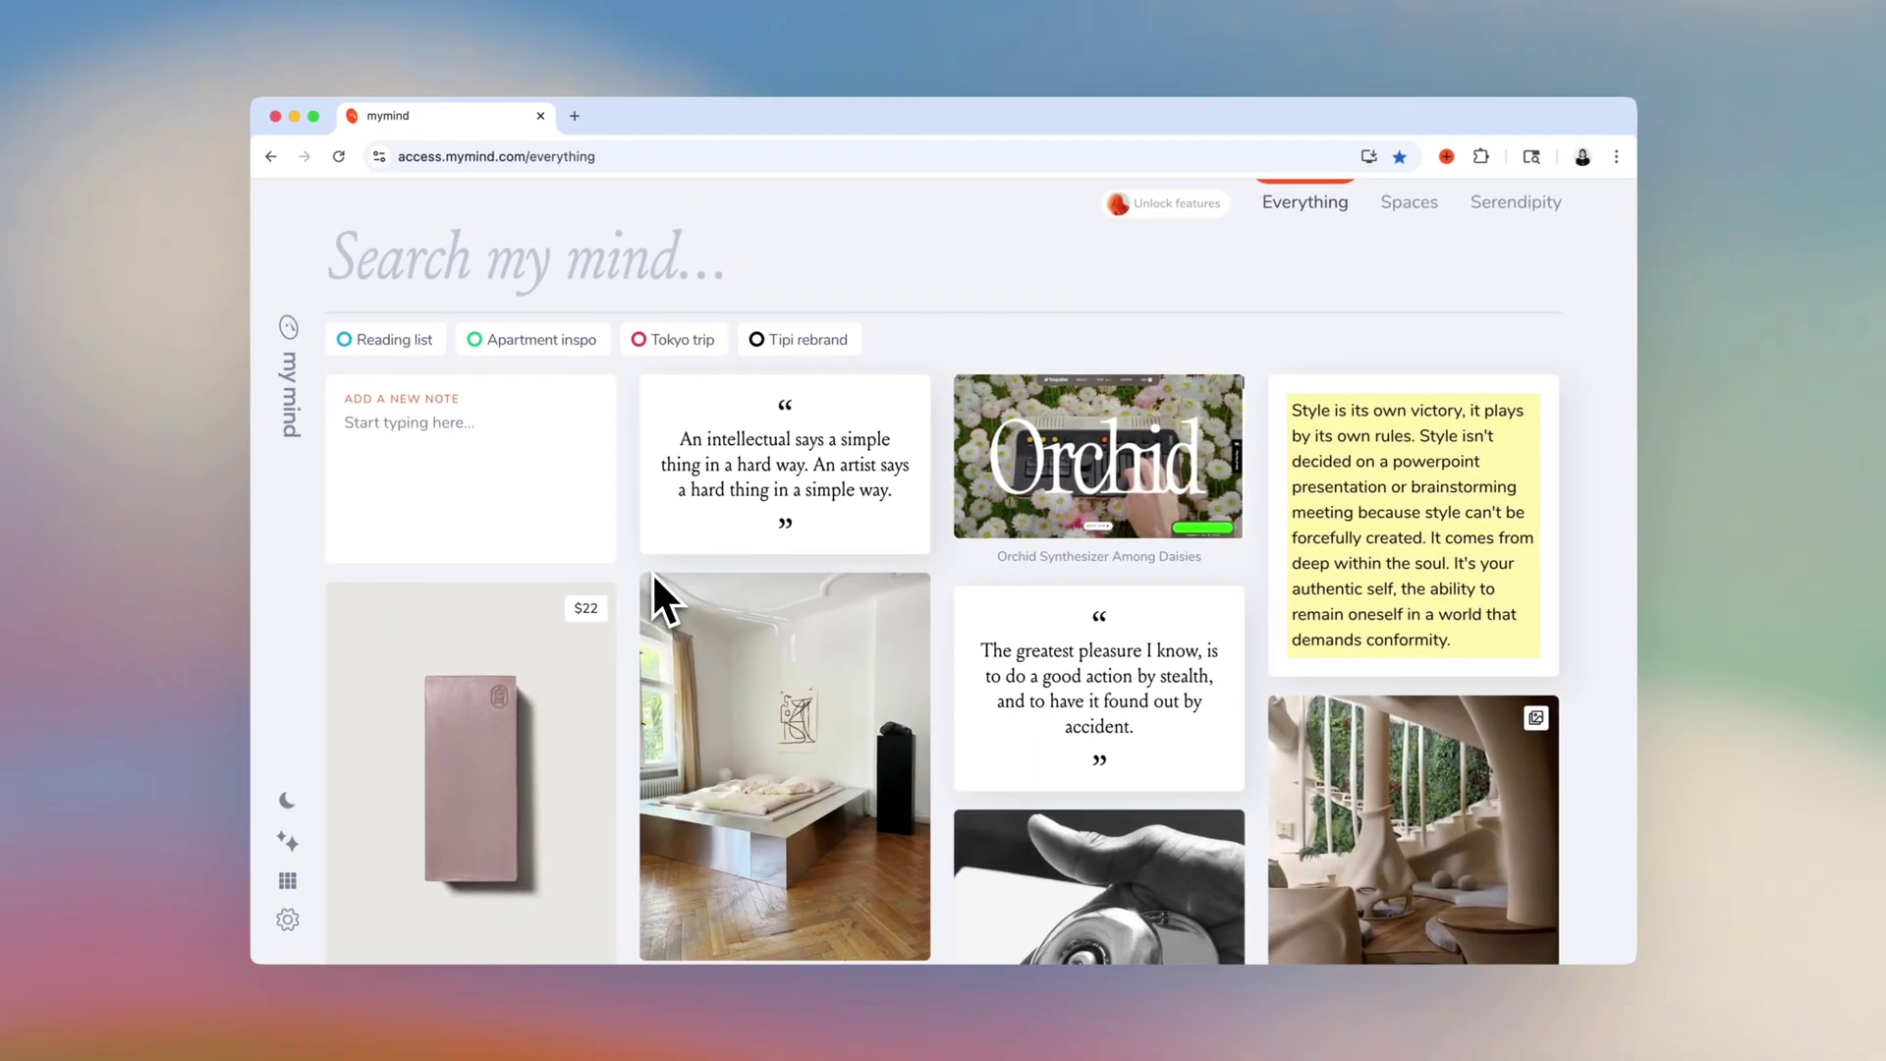
{"action": "key", "text": "ctrl+v"}
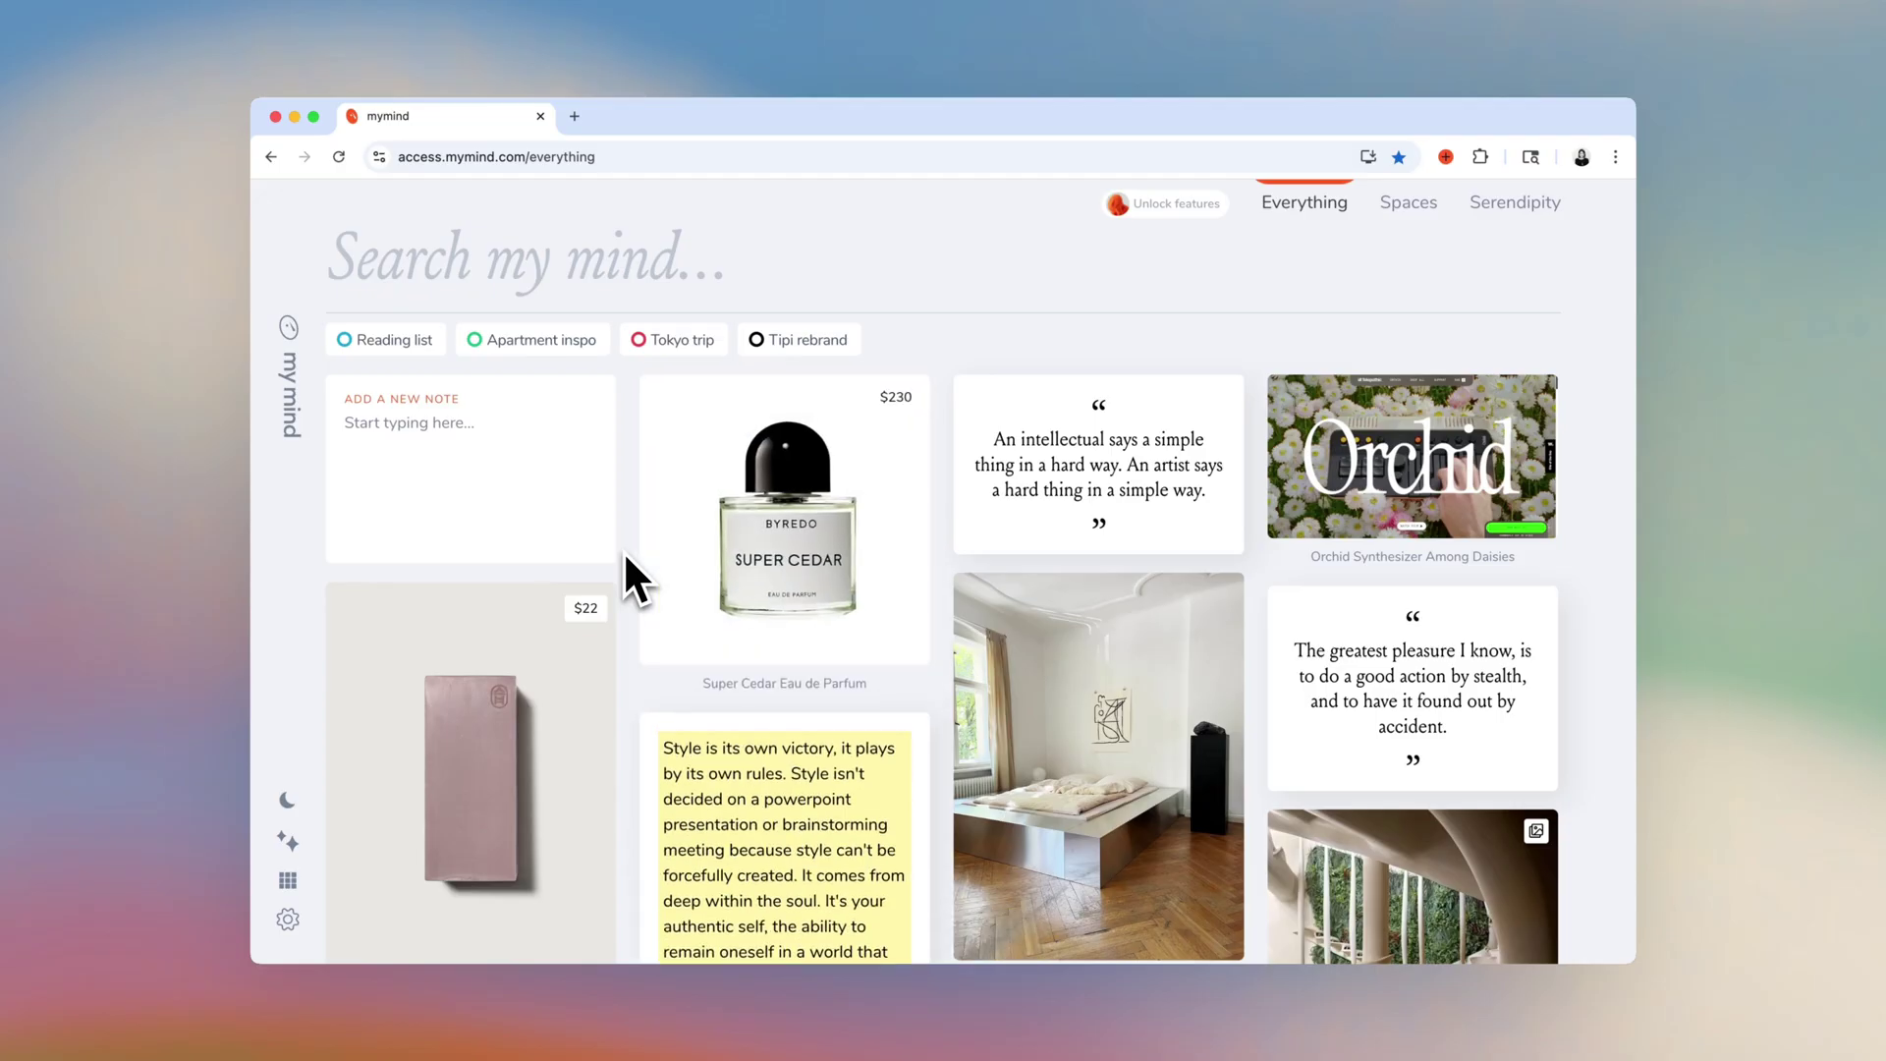
{"action": "key", "text": "super+v"}
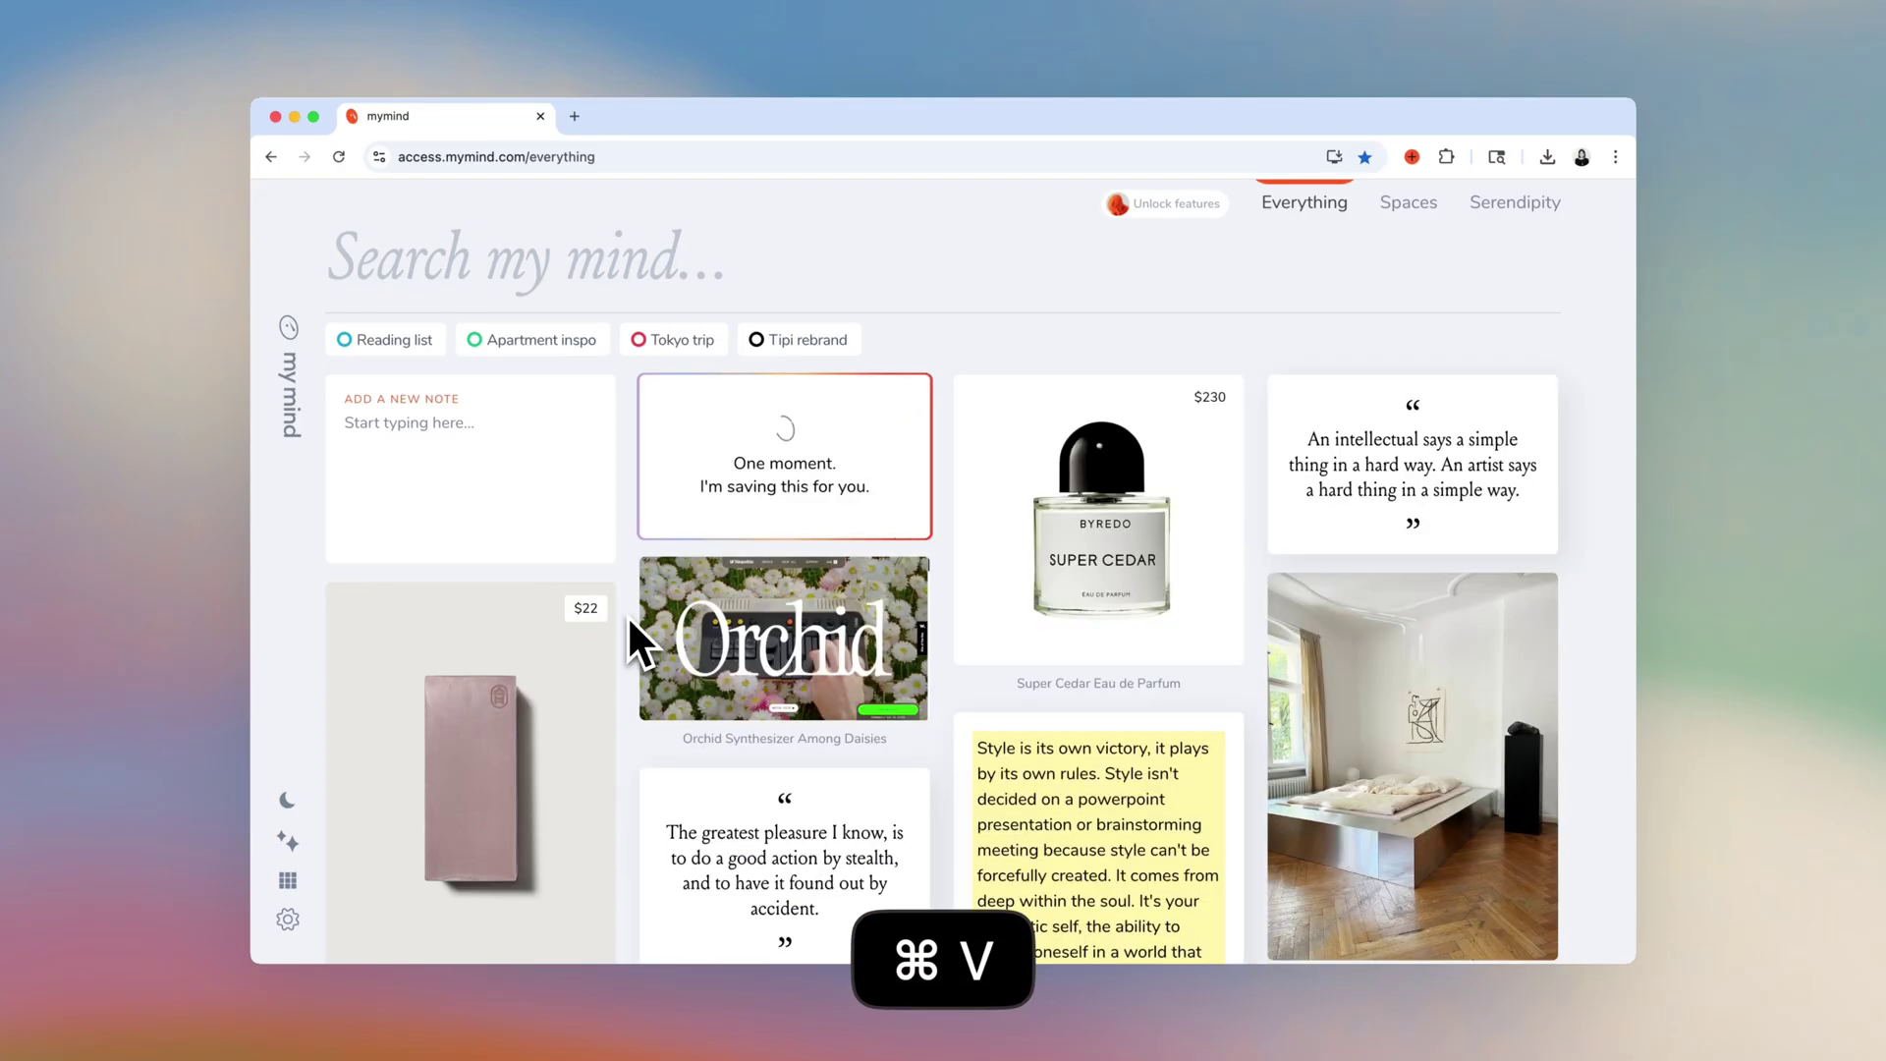